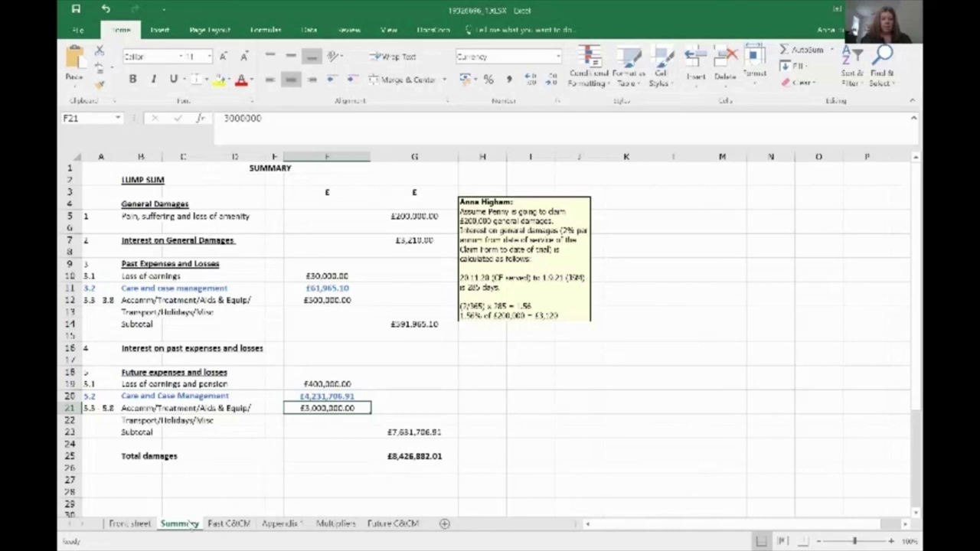
Try a lifetime multiplier of 37.96 in cell G10 of the Multipliers sheet and undo the change.
click(358, 396)
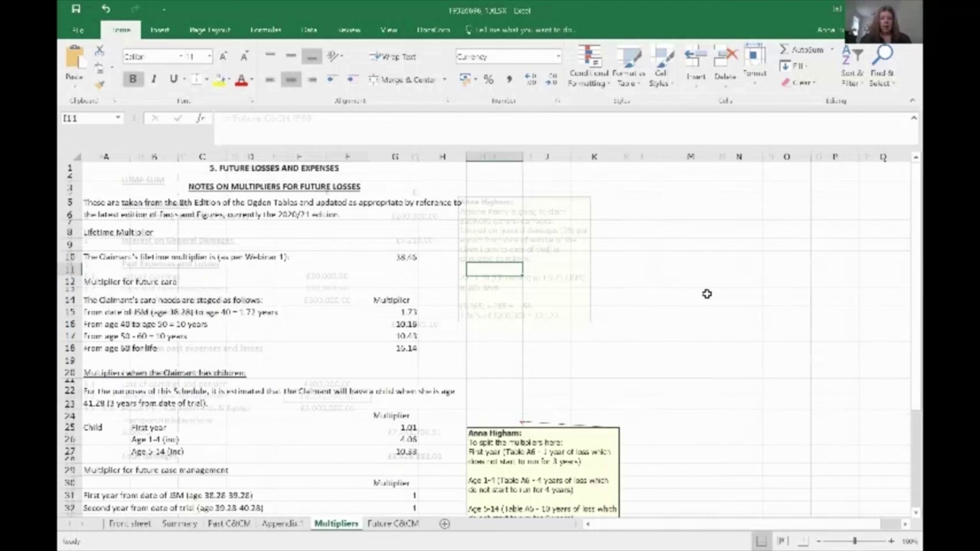
scroll(906, 276, down, 1)
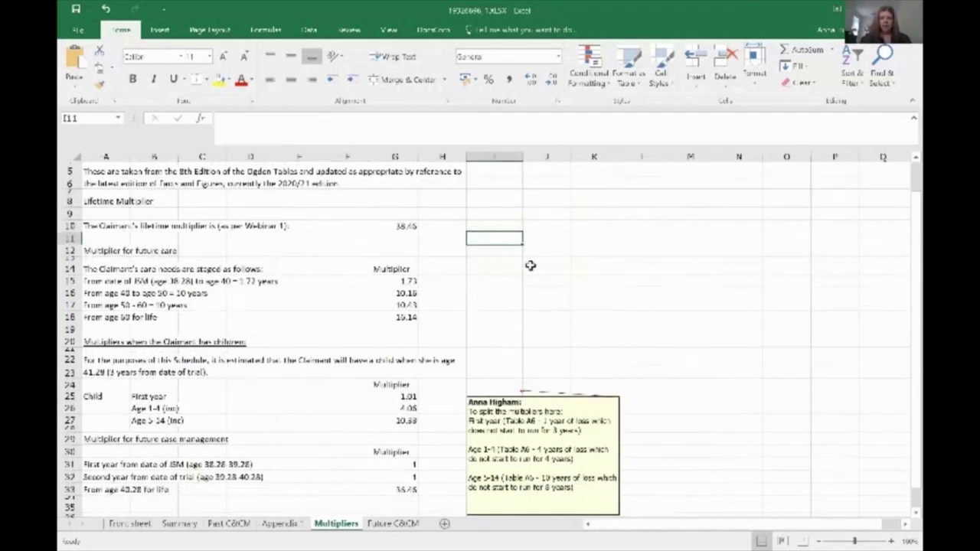
scroll(416, 263, up, 1)
click(414, 259)
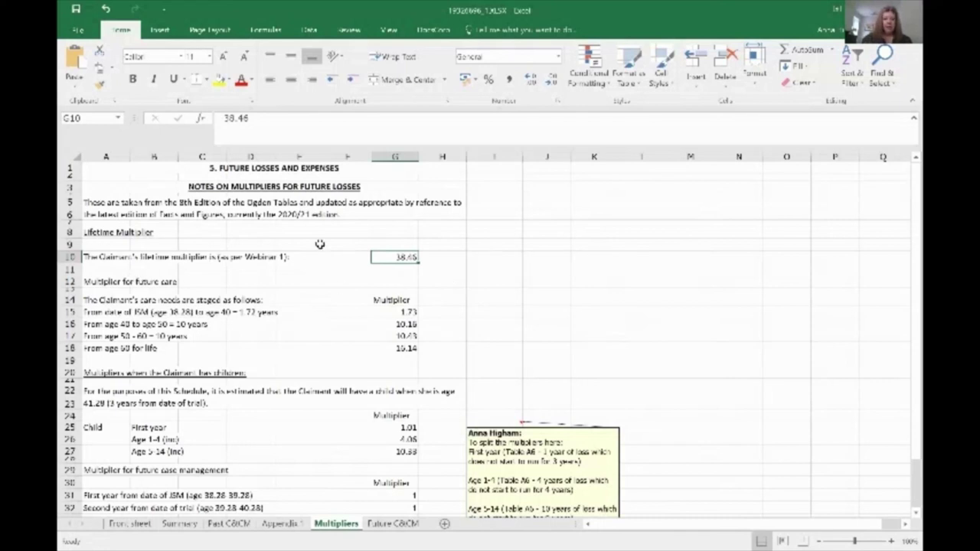
text(3)
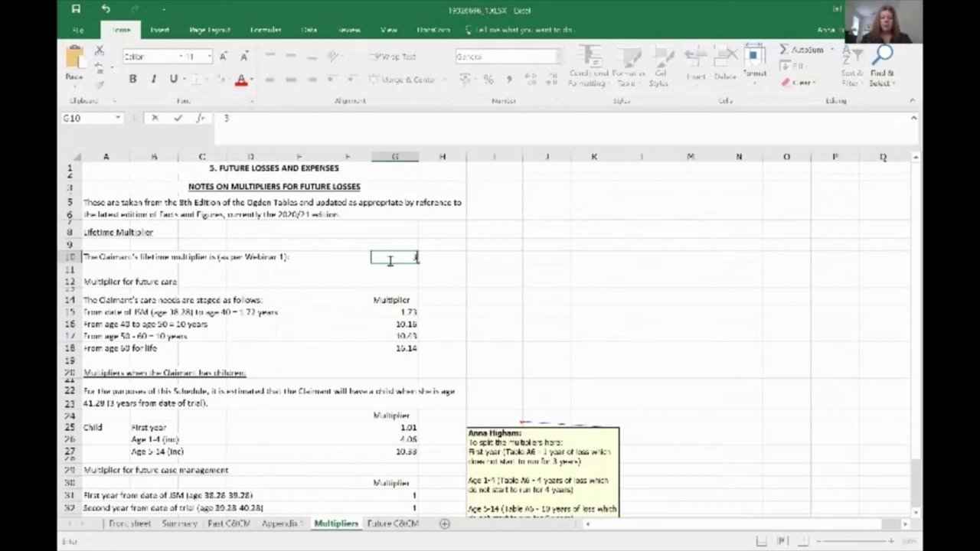
text(7.9)
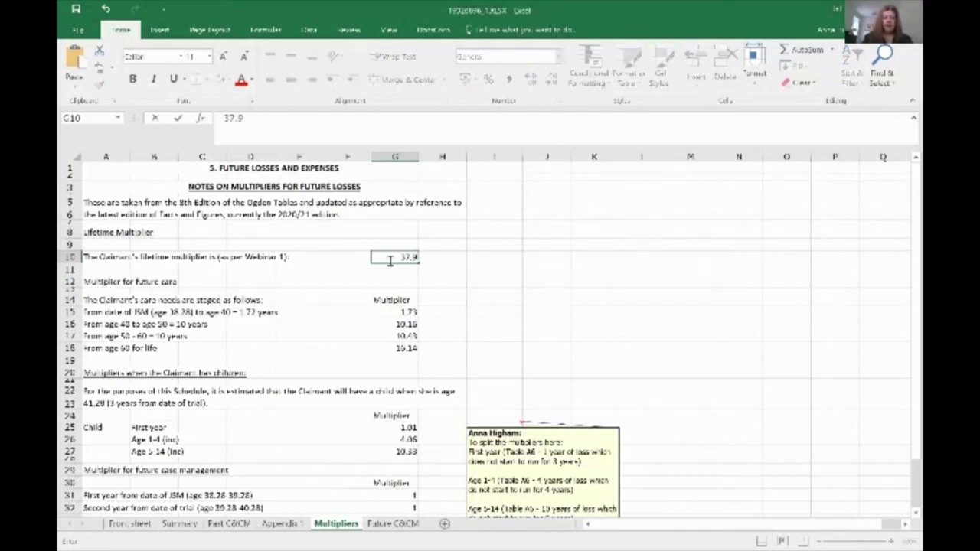
text(5)
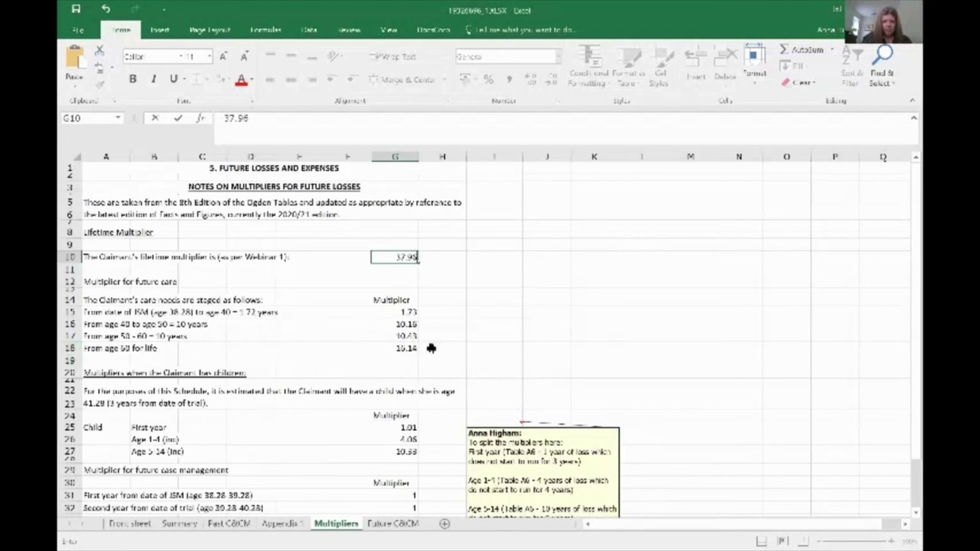
key(Return)
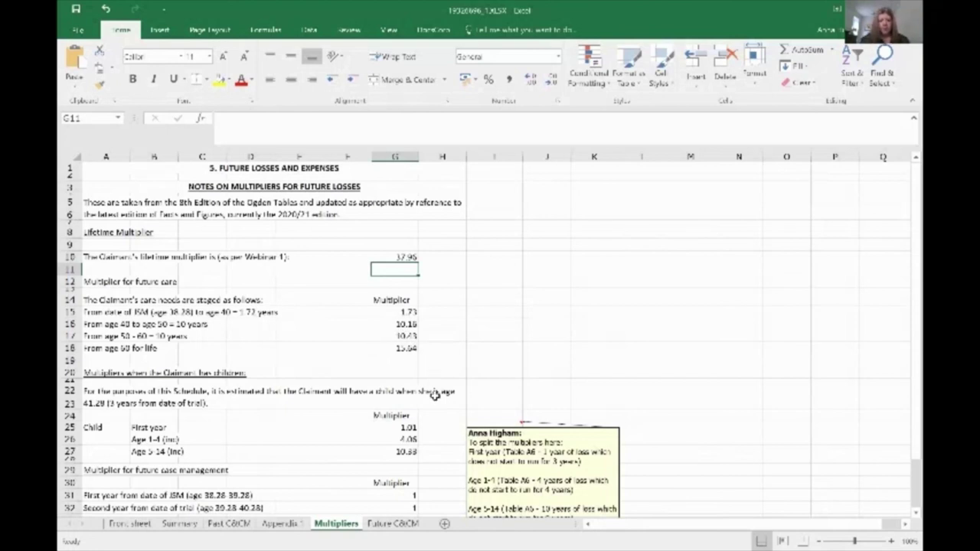
click(408, 257)
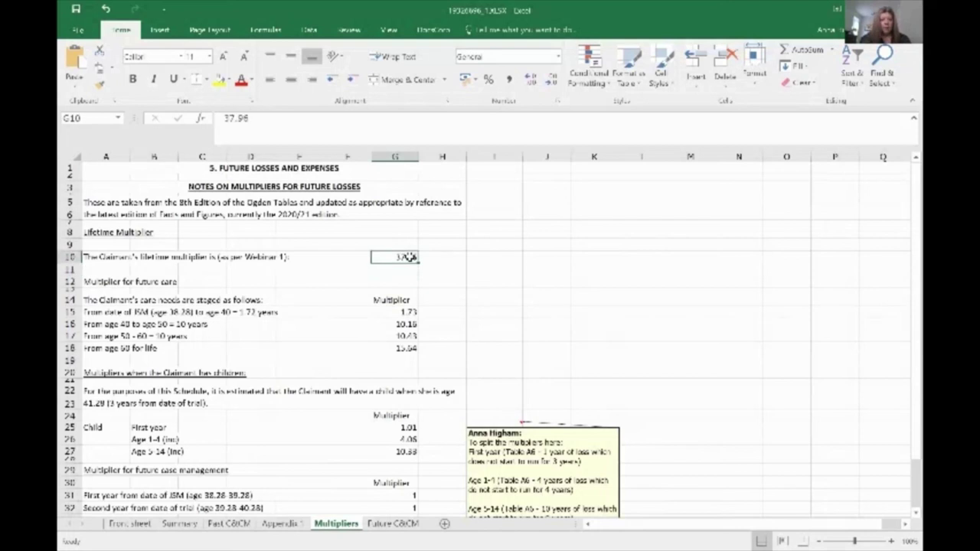
key(ctrl+z)
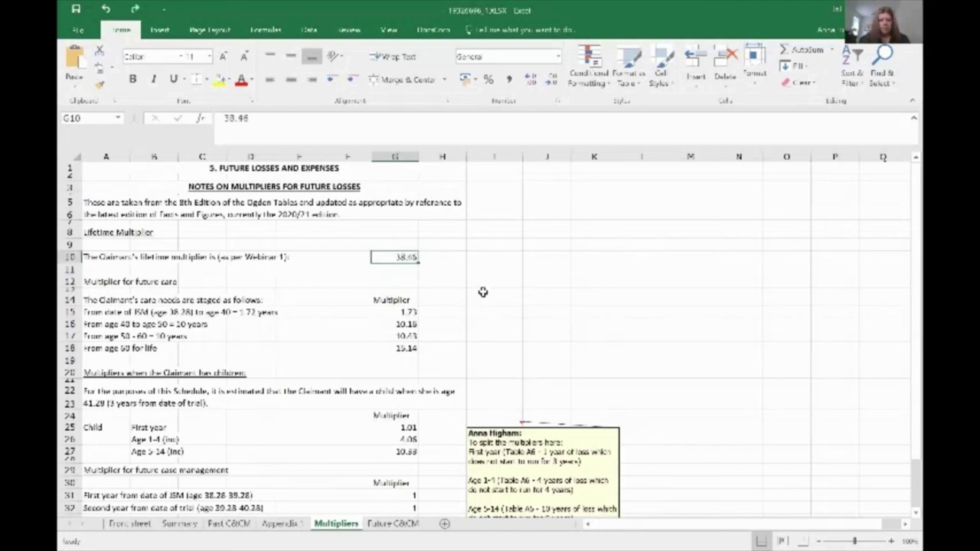
Inspect the multiplier formula for annual care from age 60 for the rest of life on the Future C&CM sheet.
click(408, 527)
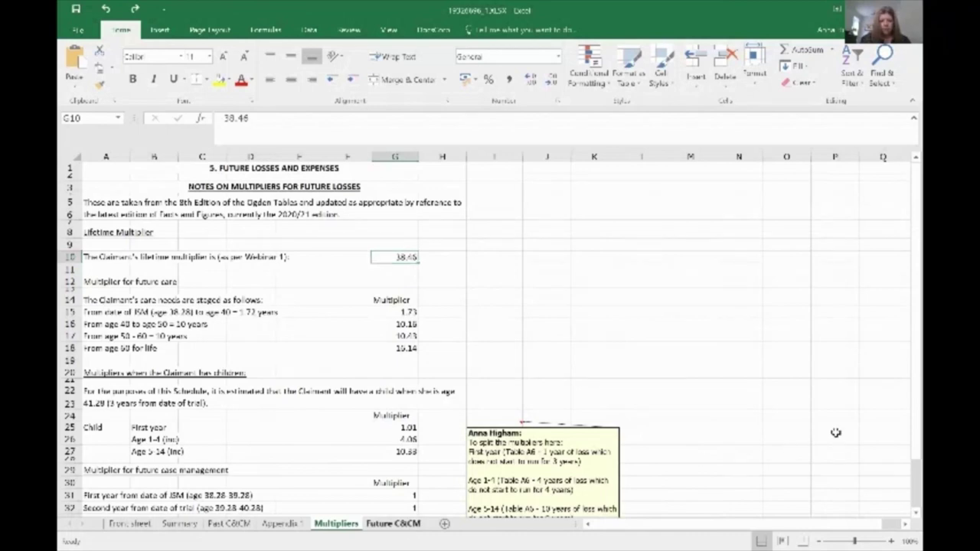
drag(904, 400, 901, 253)
click(328, 289)
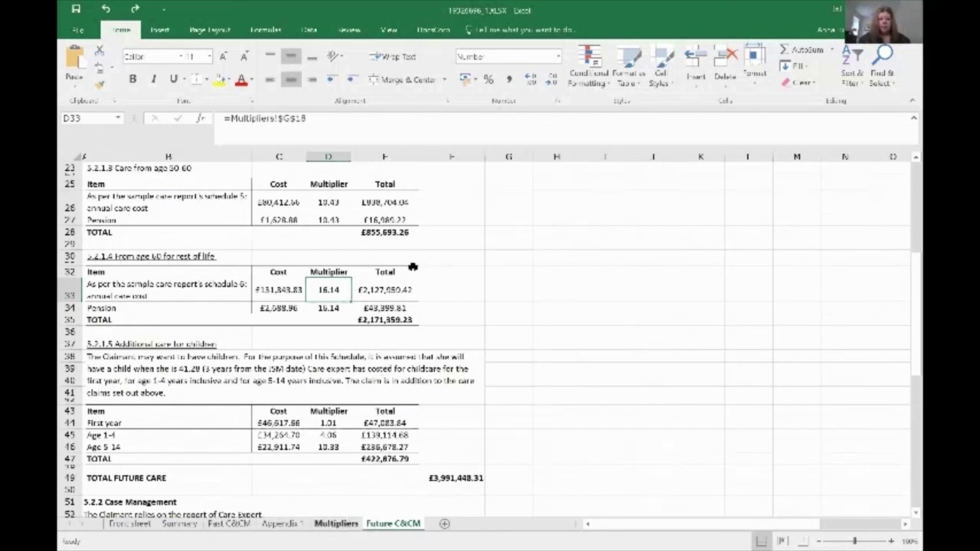
Set the Claimant's lifetime multiplier to 37.96 in cell G10 of the Multipliers sheet.
key(ctrl+Page_Up)
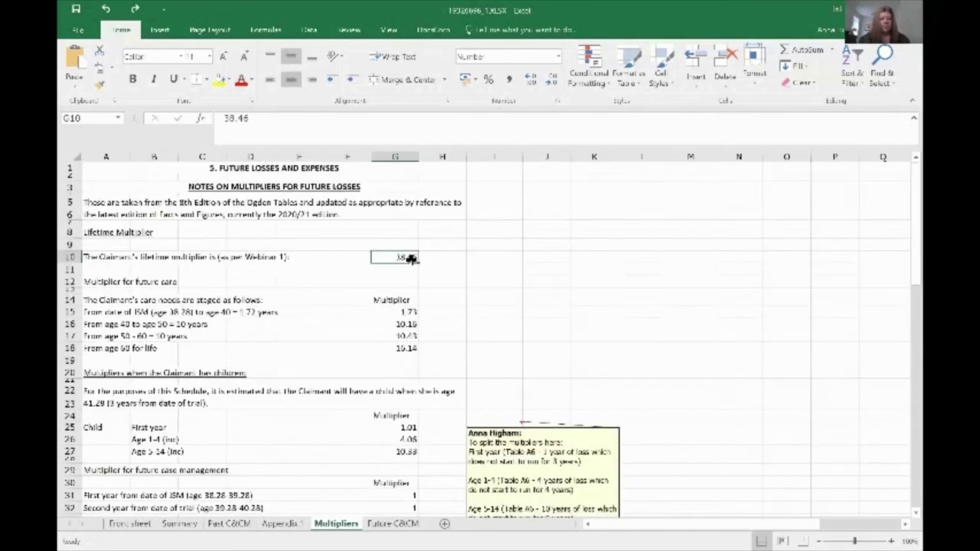
text(37)
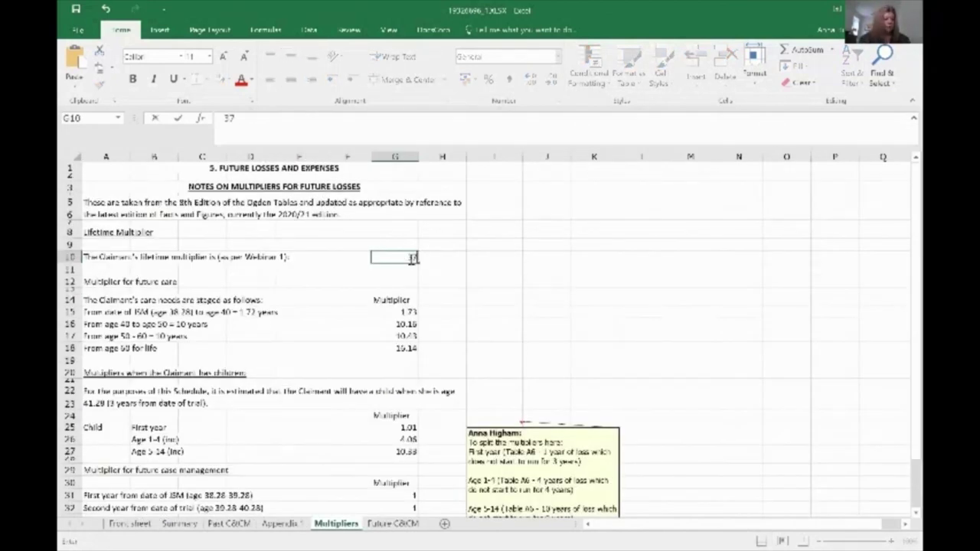
text(.96)
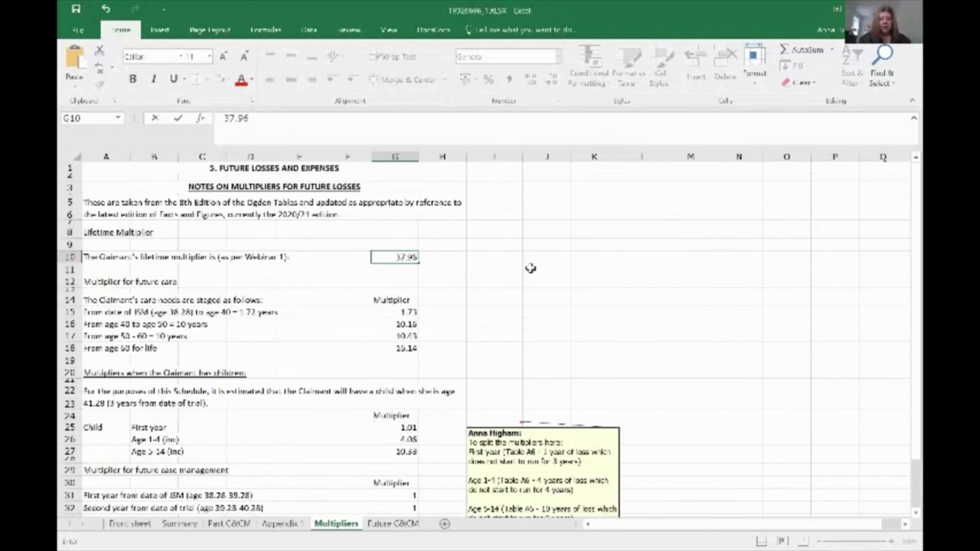
key(Return)
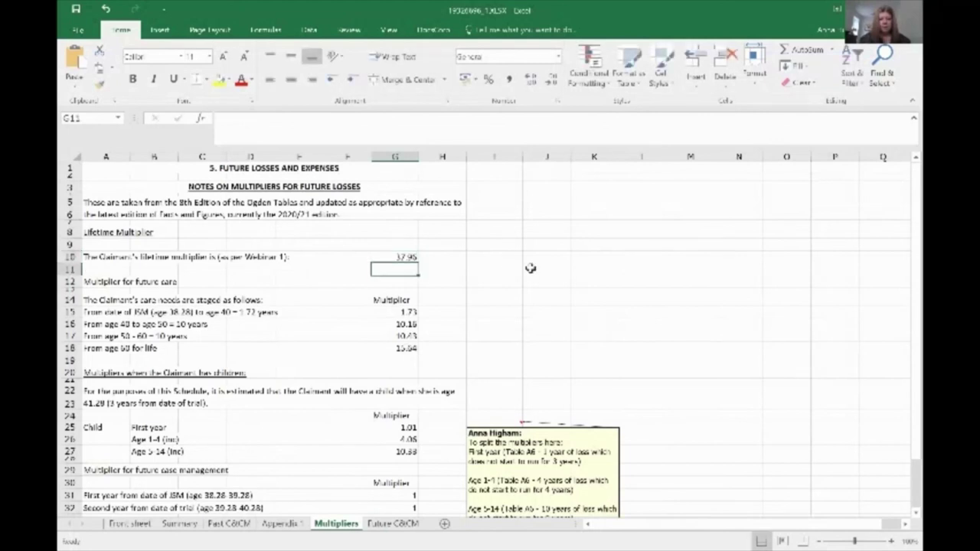
Check the from-age-60 care totals on the Future C&CM sheet and highlight the total future care amount in yellow.
click(397, 527)
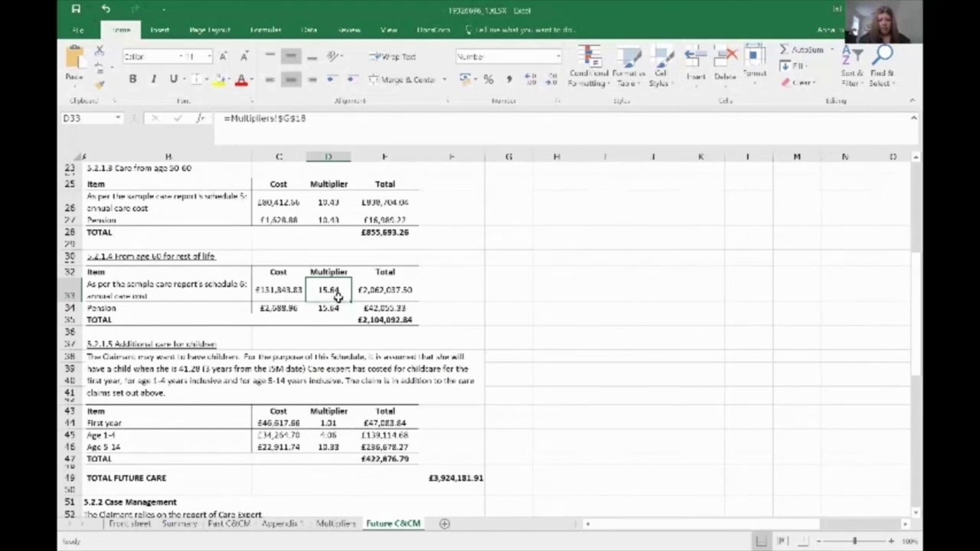
click(411, 295)
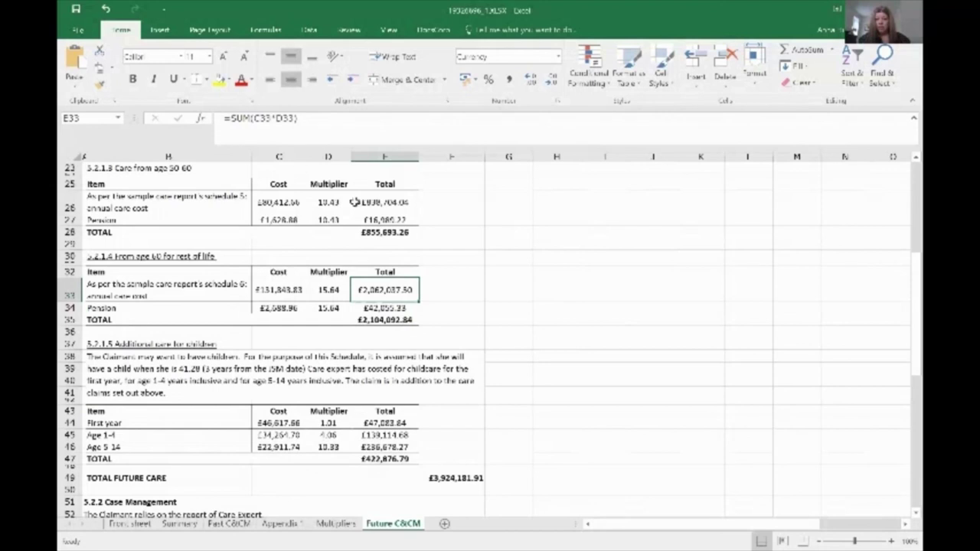
click(410, 320)
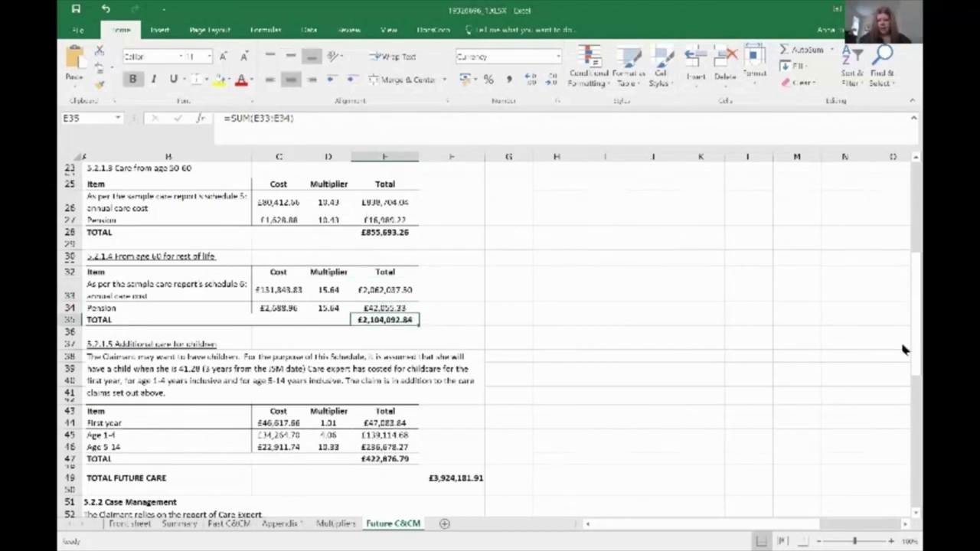
click(456, 478)
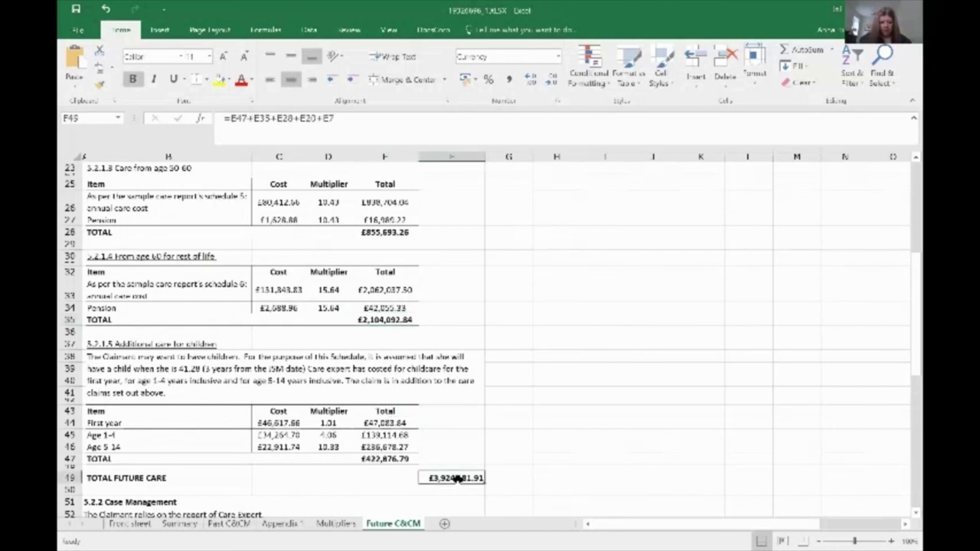
click(219, 80)
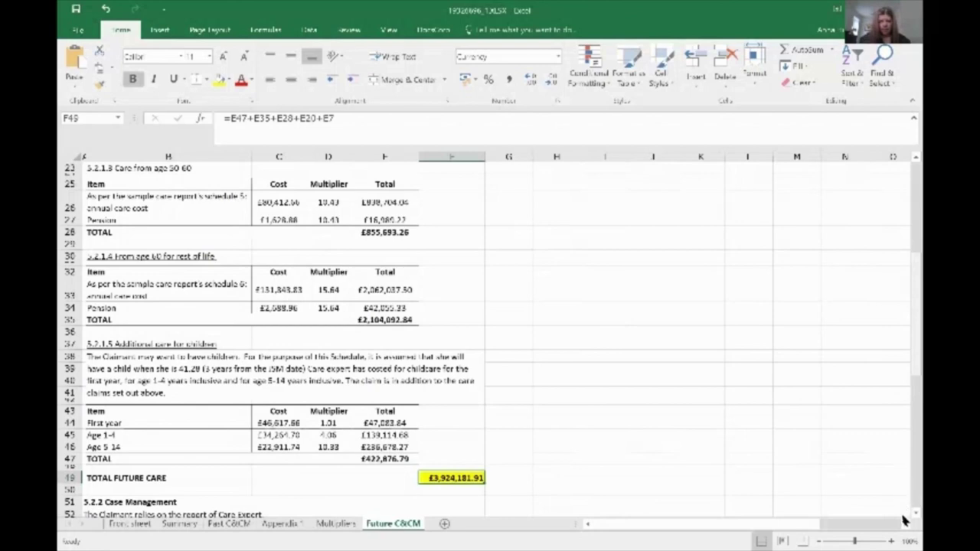
Examine the total future care and case management formula, and check the linked Care and Case Management figure on the Summary sheet.
scroll(906, 528, down, 8)
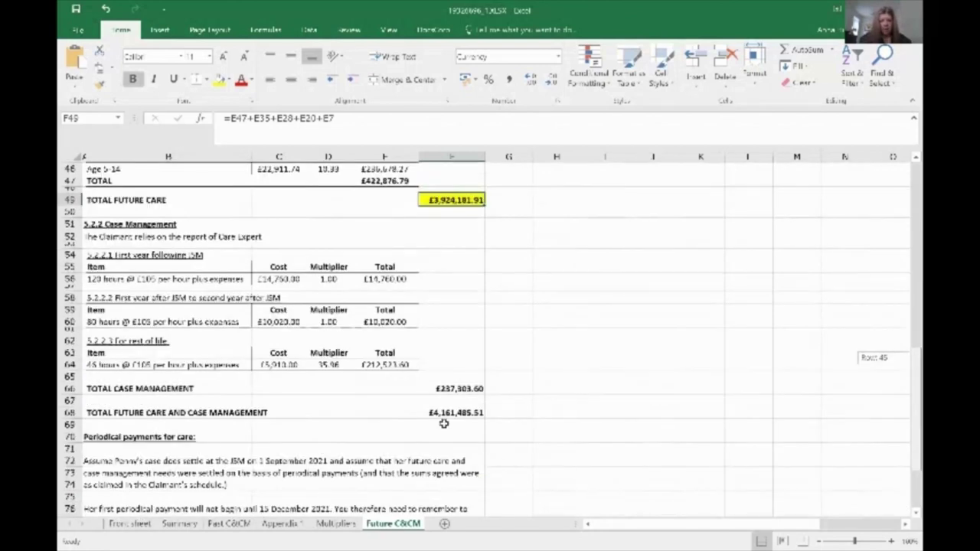
scroll(452, 317, down, 3)
click(458, 314)
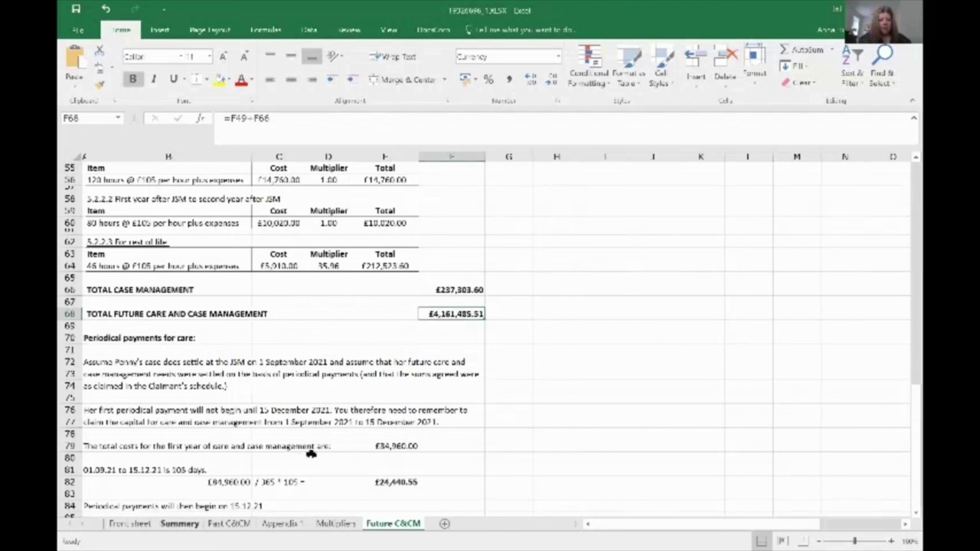
key(ctrl+Page_Up)
key(ctrl+Page_Up)
key(ctrl+Page_Up)
key(ctrl+Page_Up)
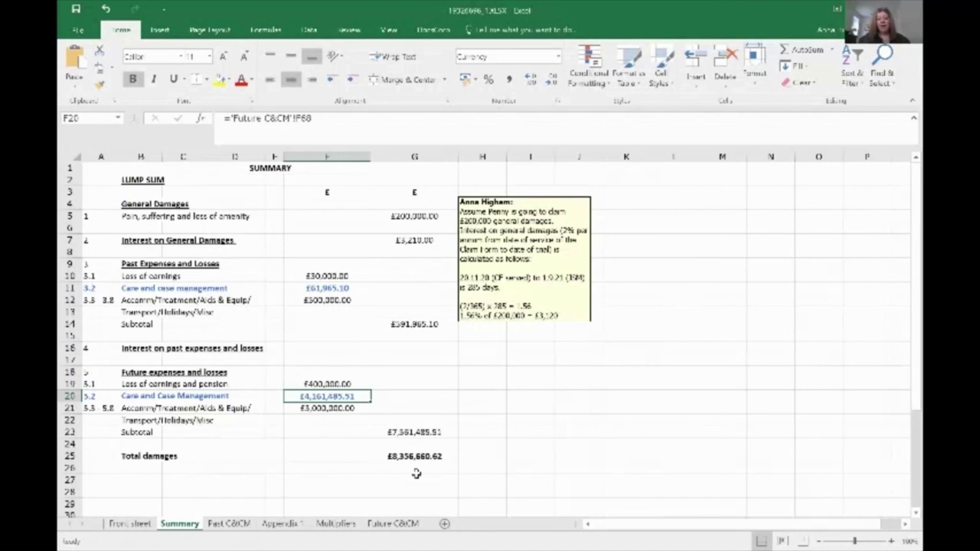
Highlight the Claimant's lifetime multiplier in cell G10 of the Multipliers sheet in yellow.
click(336, 523)
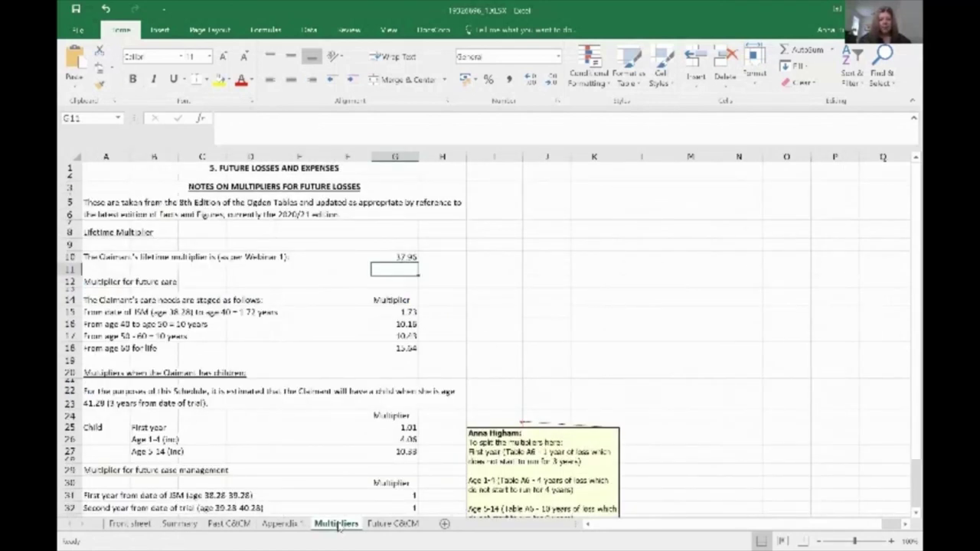
click(406, 257)
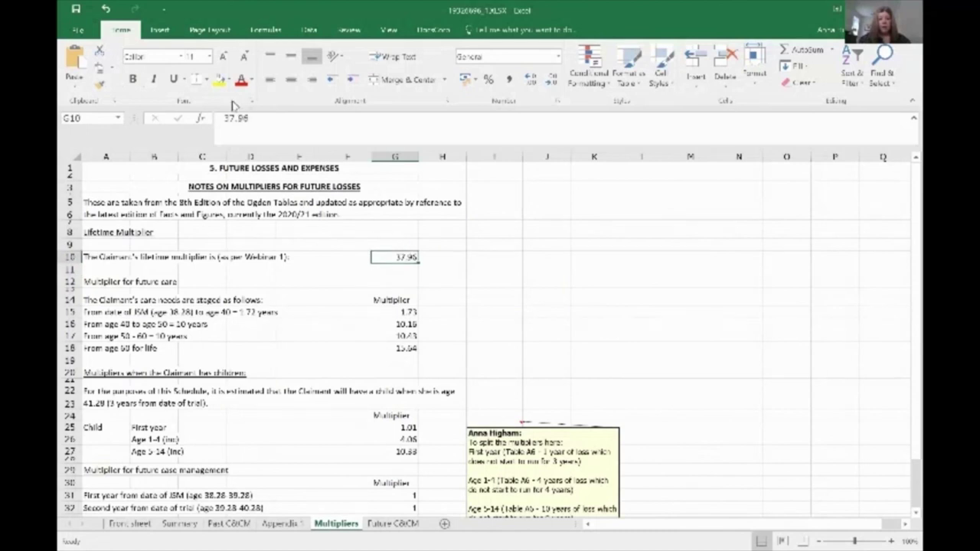
click(218, 79)
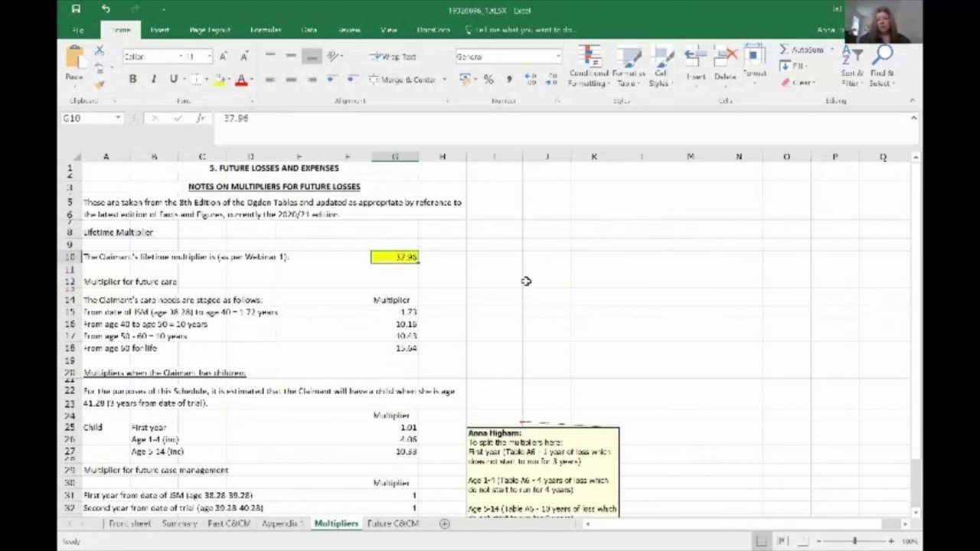